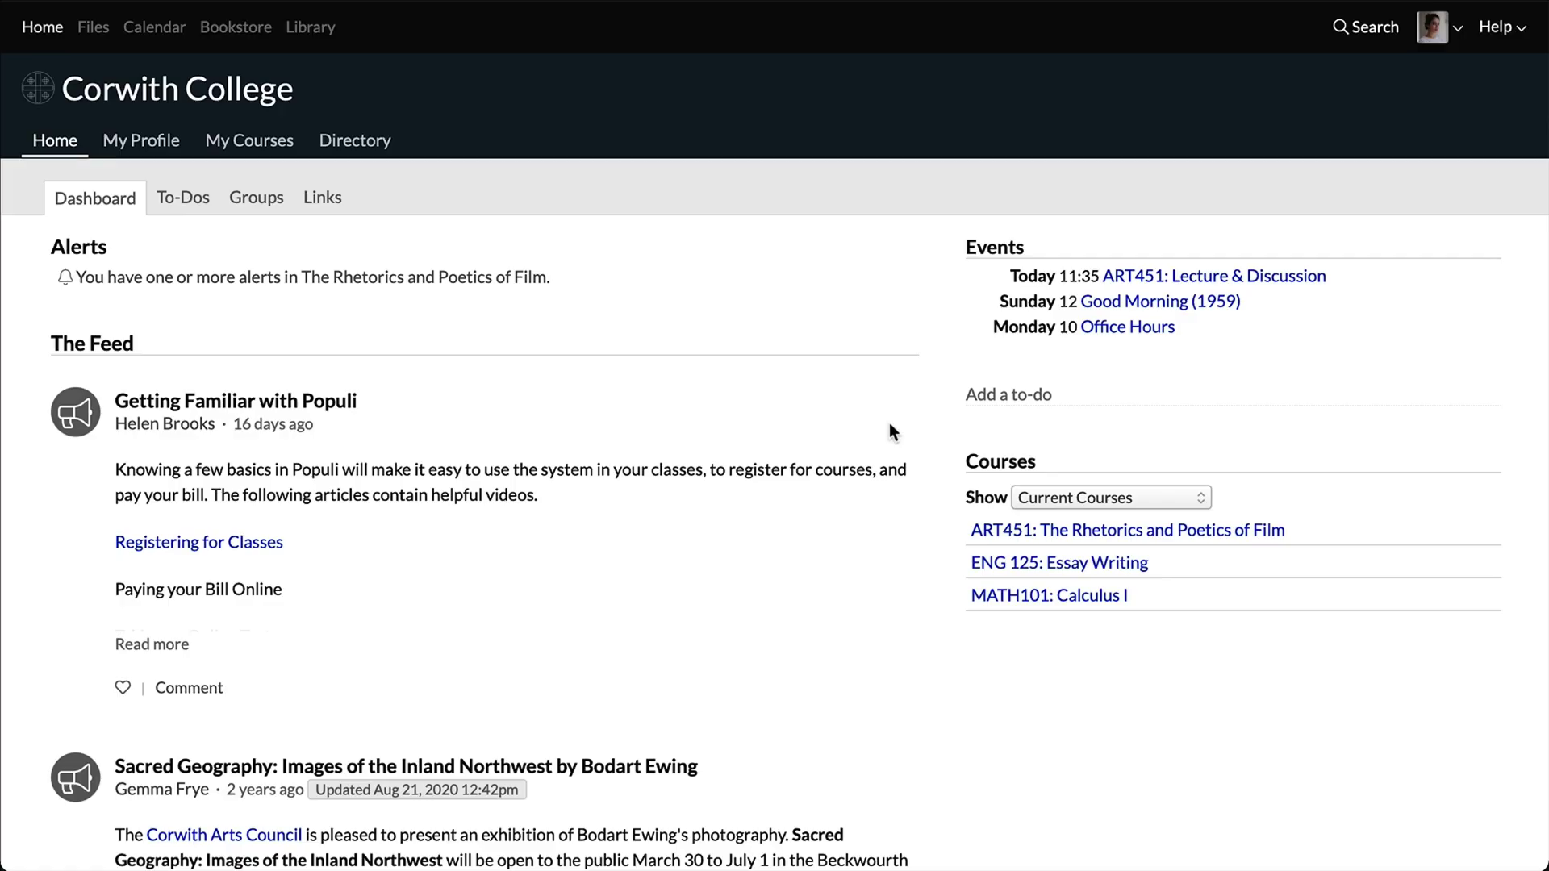
Go to My Courses and open ART451: The Rhetorics and Poetics of Film
click(279, 164)
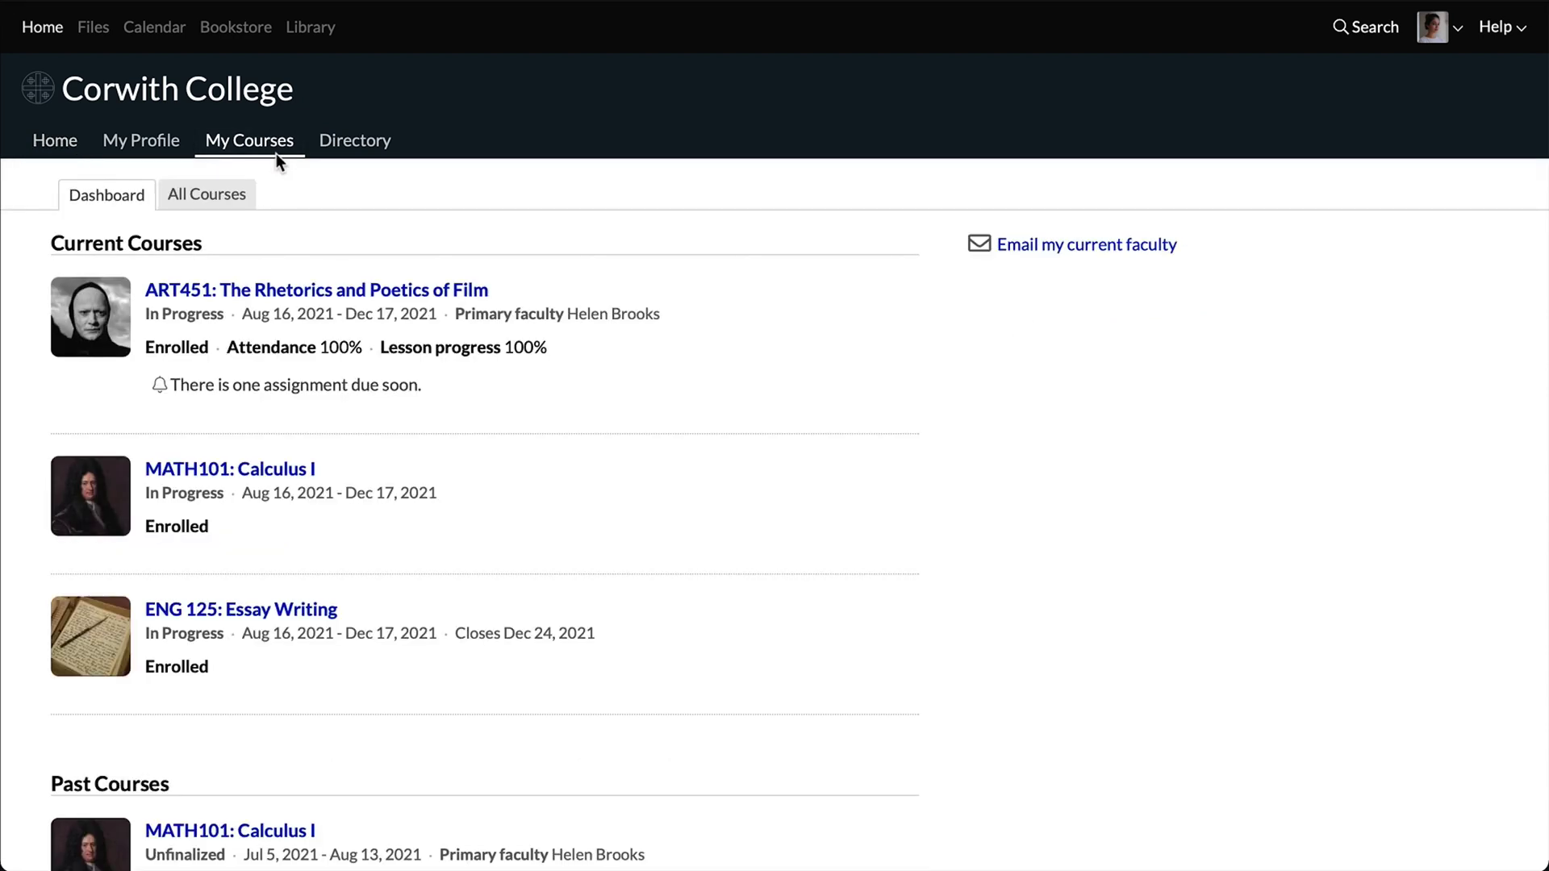
click(297, 297)
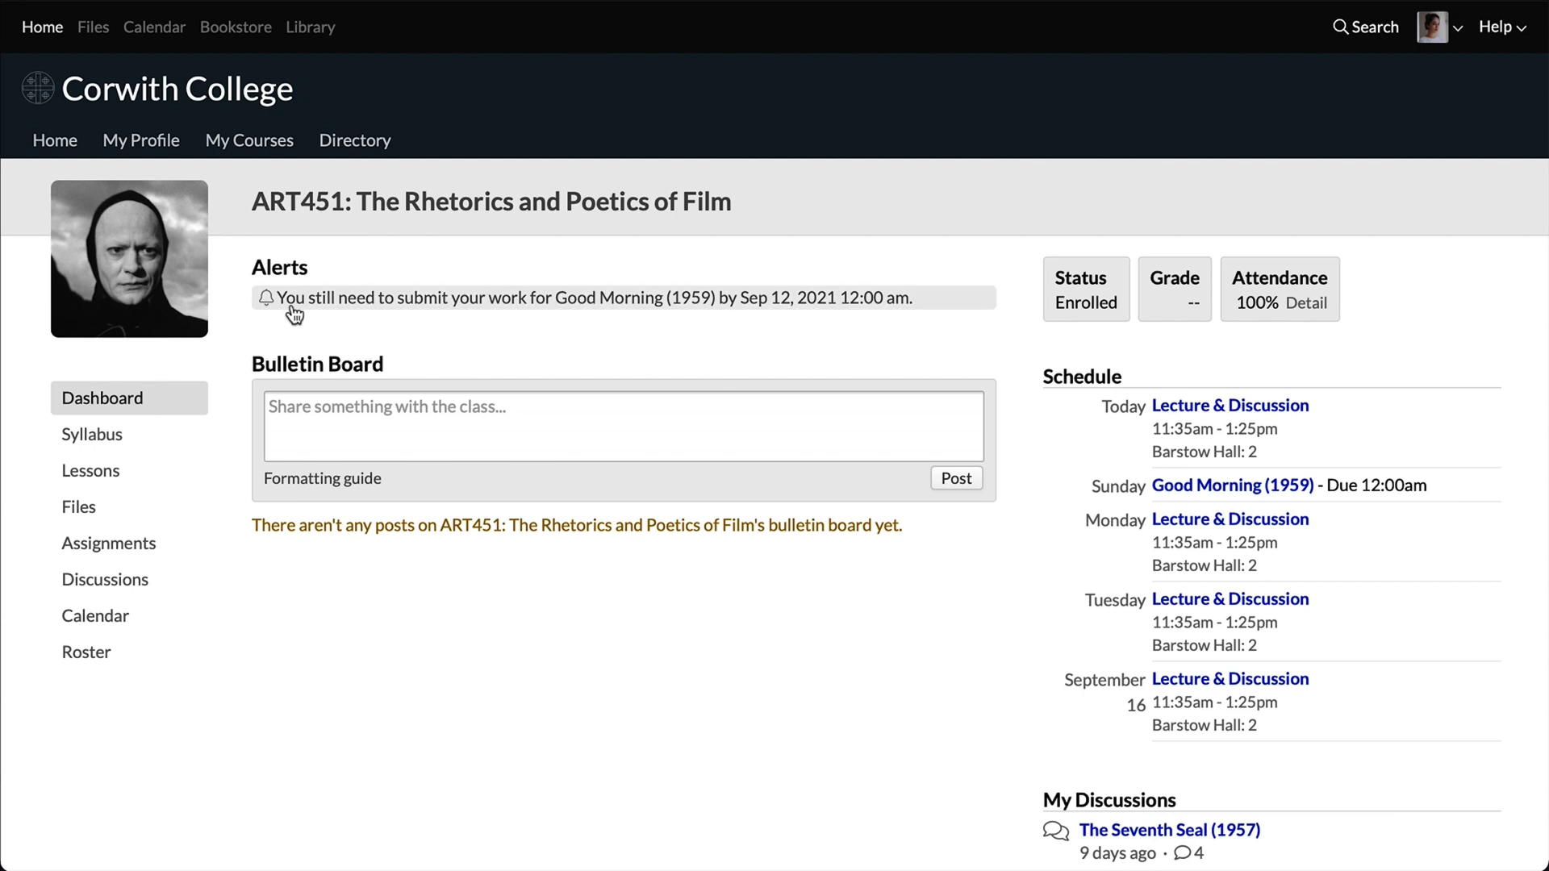
Open the ART451 course's Discussions page from the sidebar
click(106, 588)
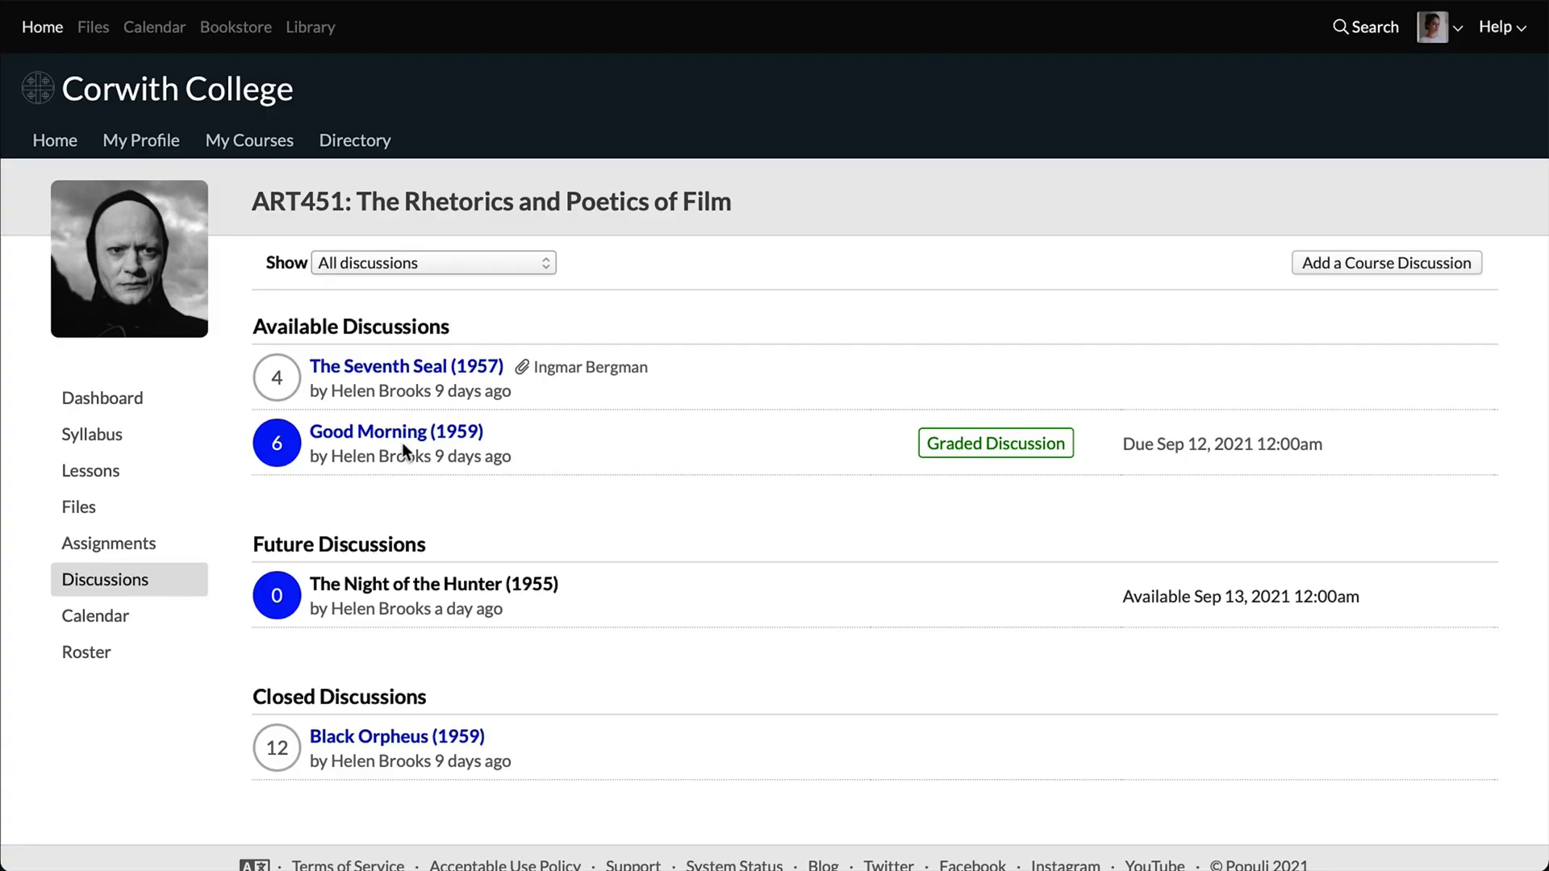
Open the graded Good Morning (1959) discussion and scroll down to its empty comment box
click(397, 437)
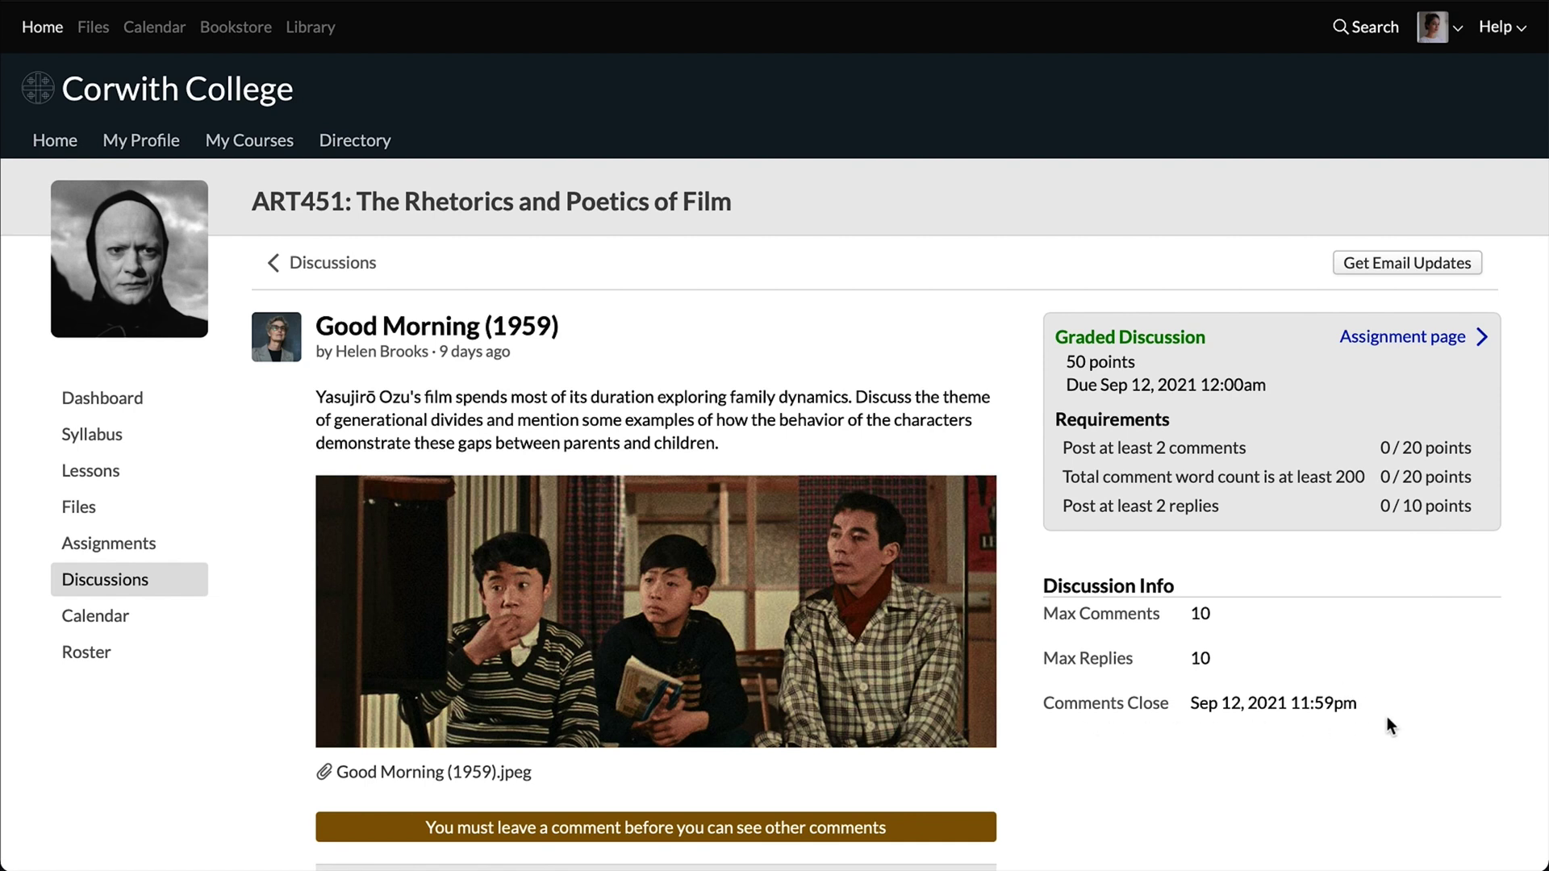
scroll(1387, 716, down, 3)
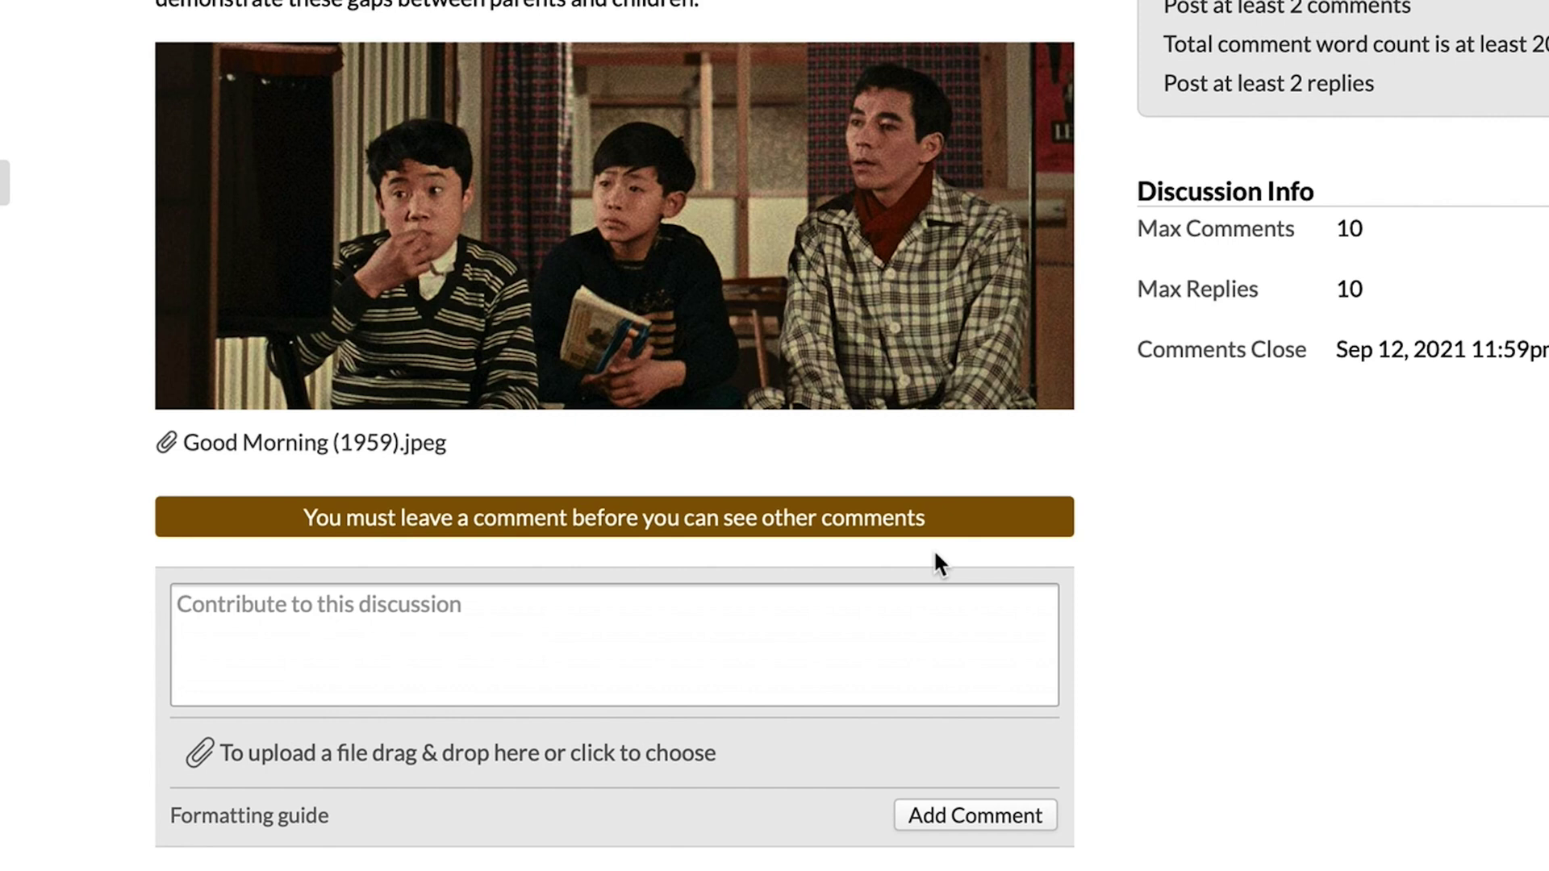
Draft a 150-word comment on how Good Morning weighs television-era technology against family life
click(807, 650)
text(An idea that this film highlighted was that the many )
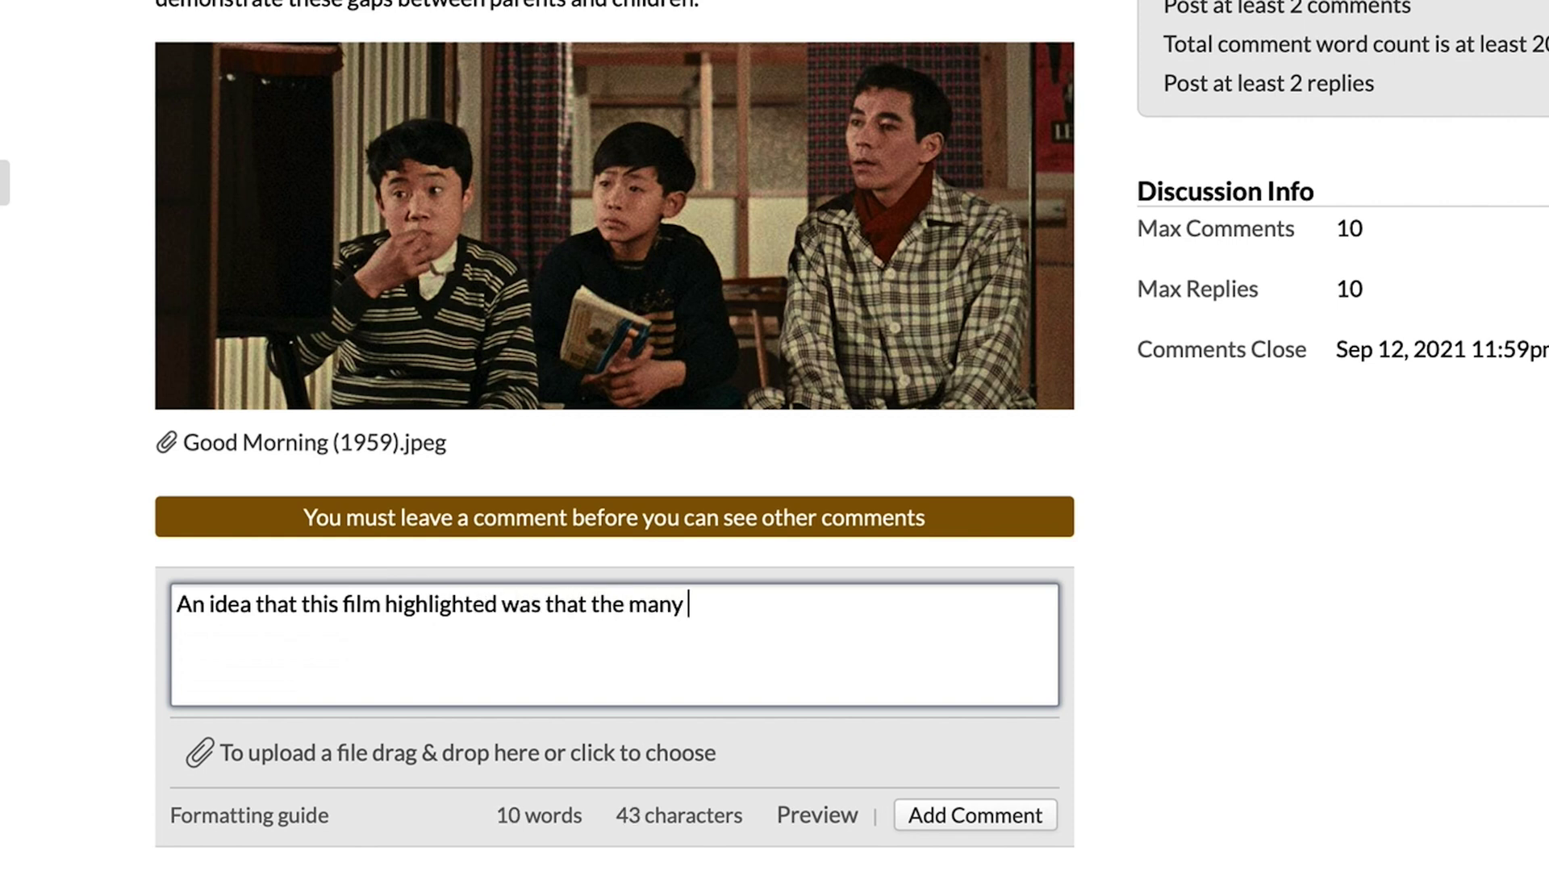
text(technological advancements)
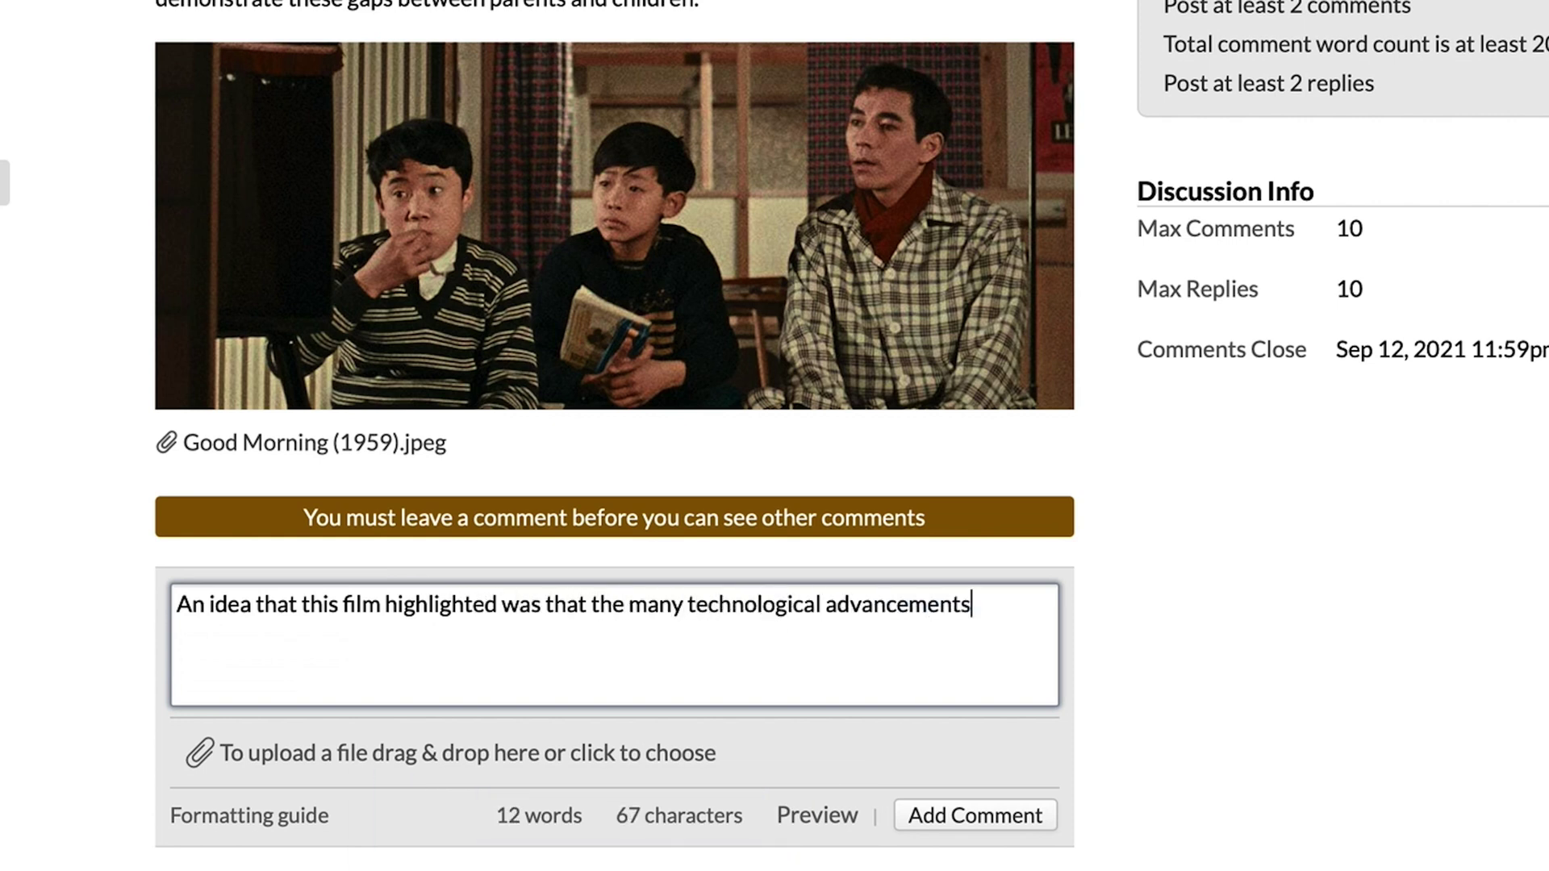
text( of the mid-century brought just as many significant considerations regarding their impact on)
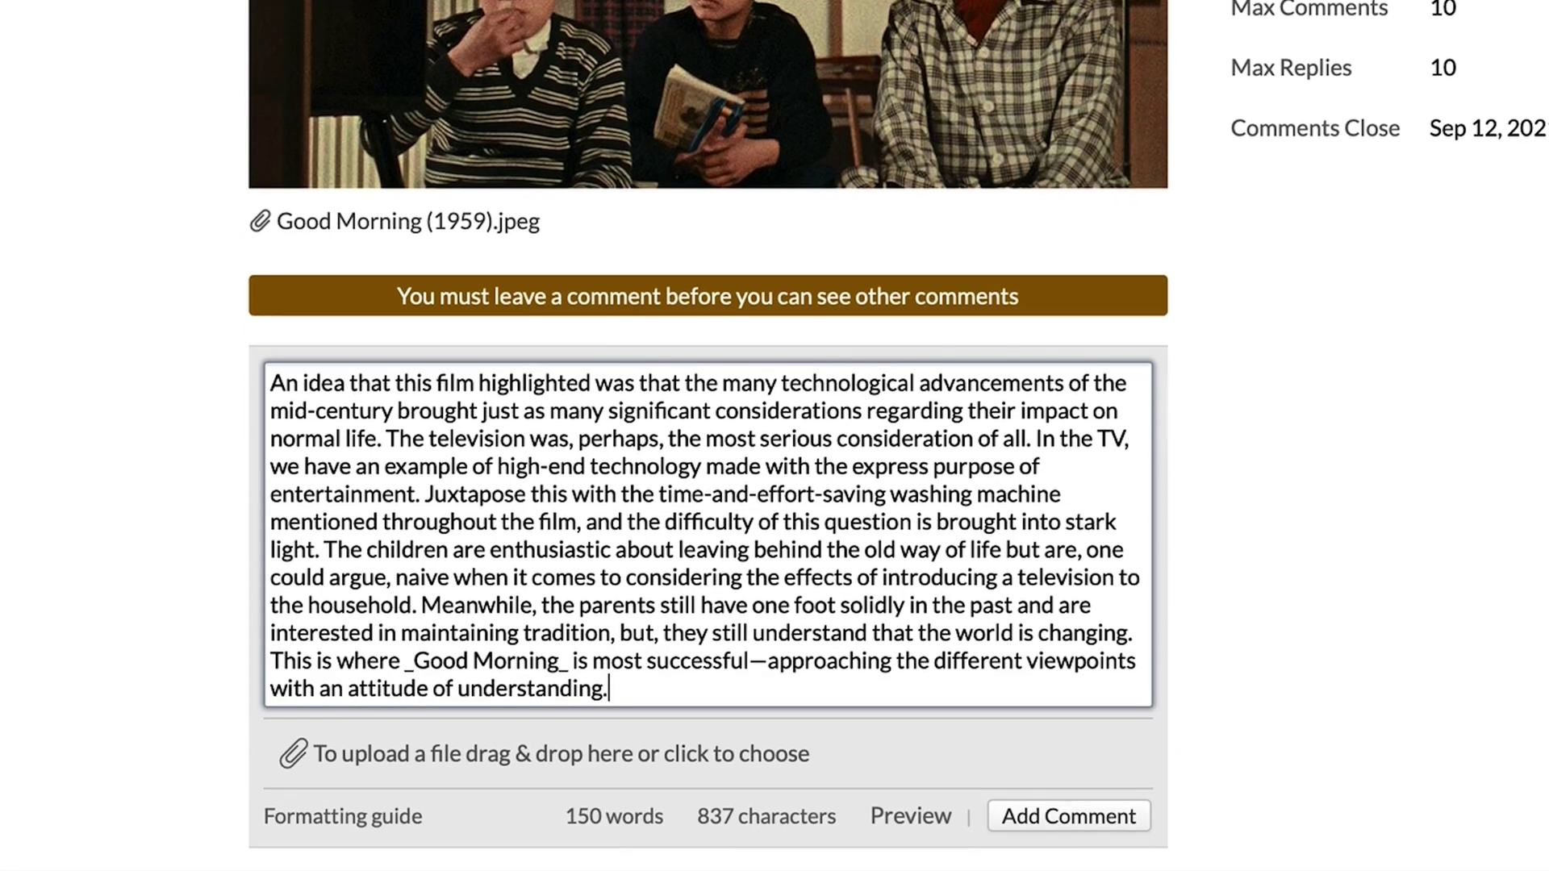
click(554, 839)
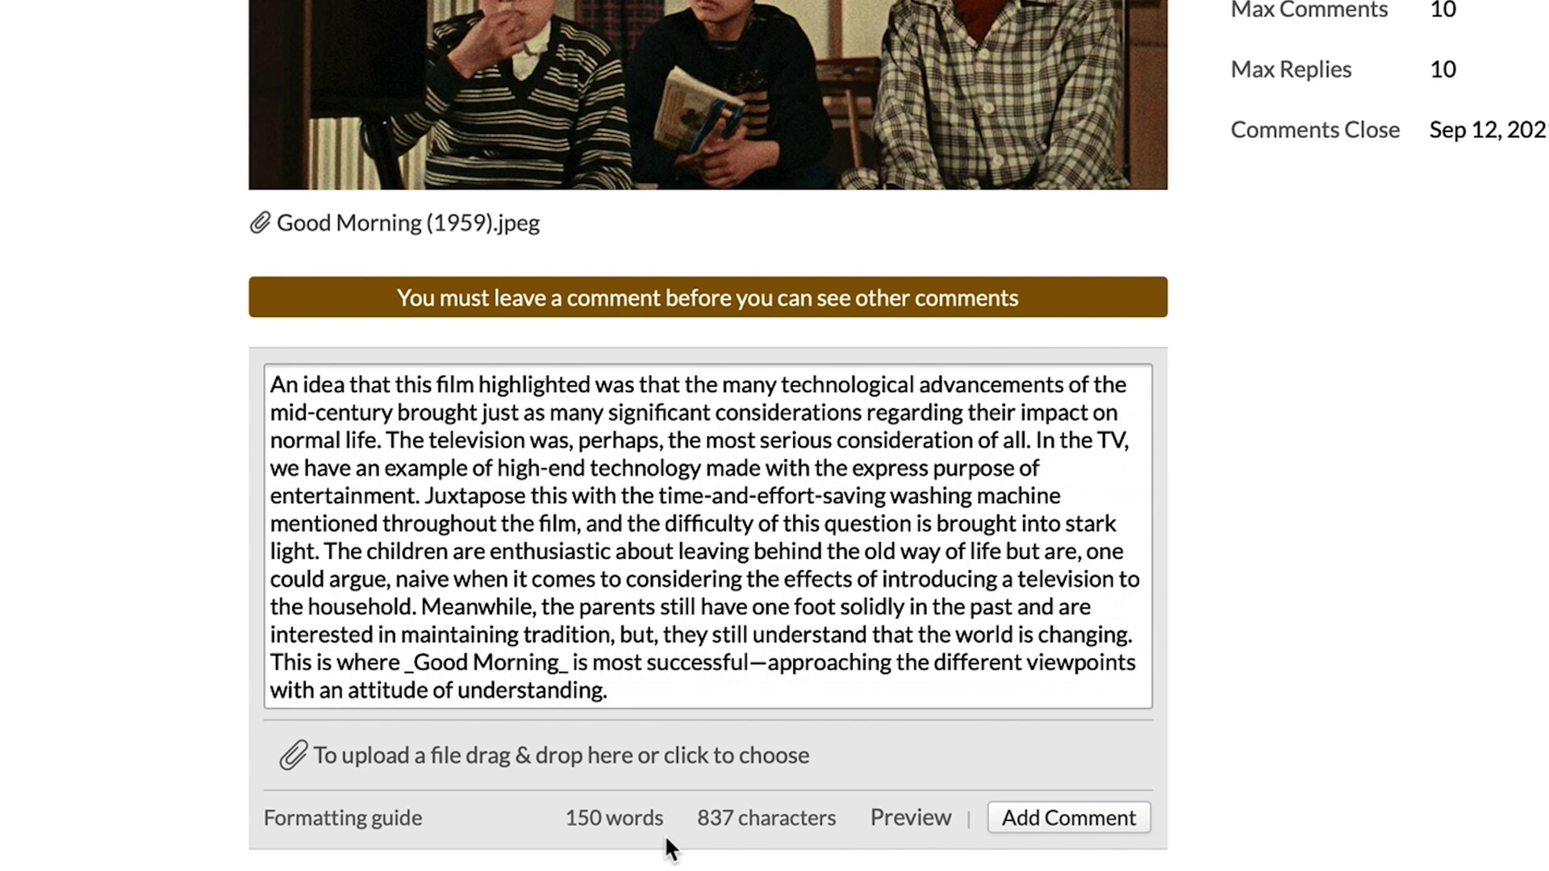
Post the comment, then reply thanking the first classmate for noting the film's muttered remarks
click(1127, 819)
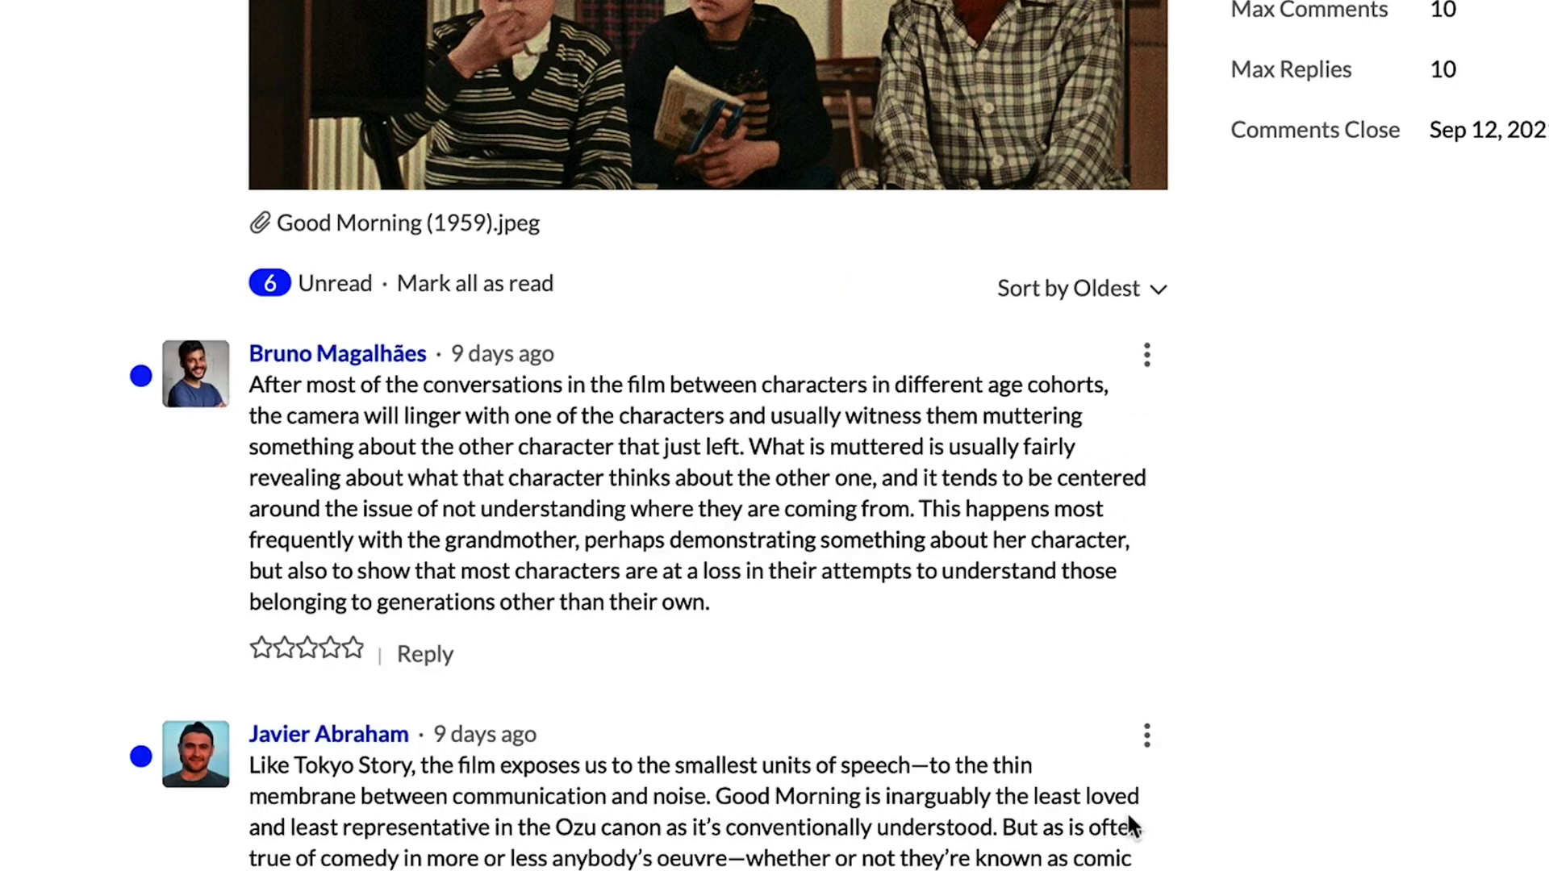
click(428, 653)
scroll(1047, 712, down, 4)
text(Thanks for pointing this out! I thoug)
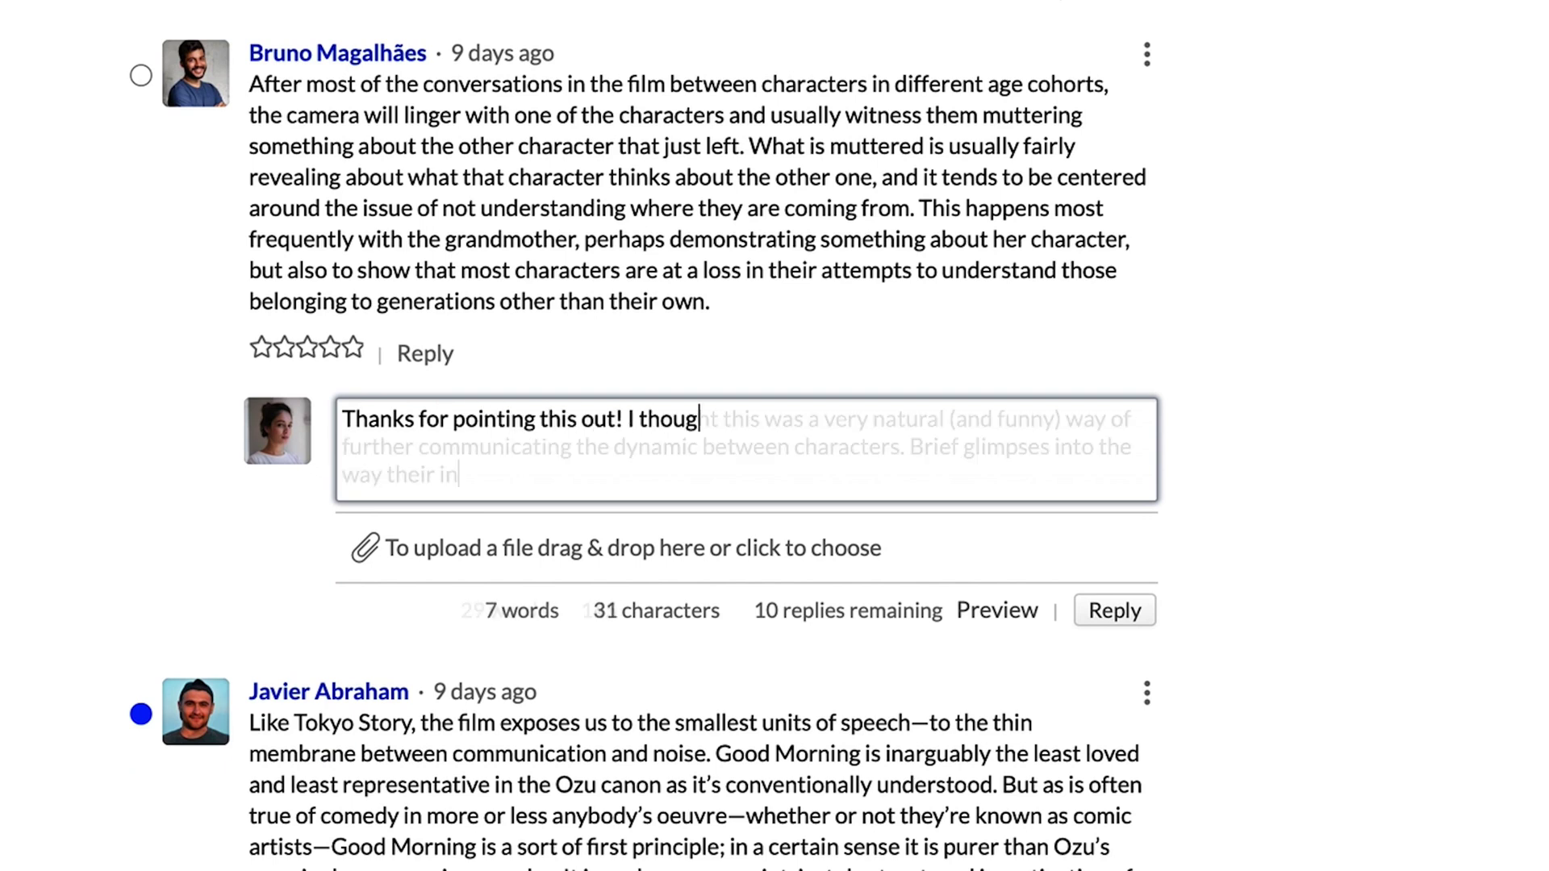
text(ht this was a very natural (and funny) way of further communicating the dynamic between characters. Brief glimpses into the way their internal monologues regarding each other might sound. A great device executed well!)
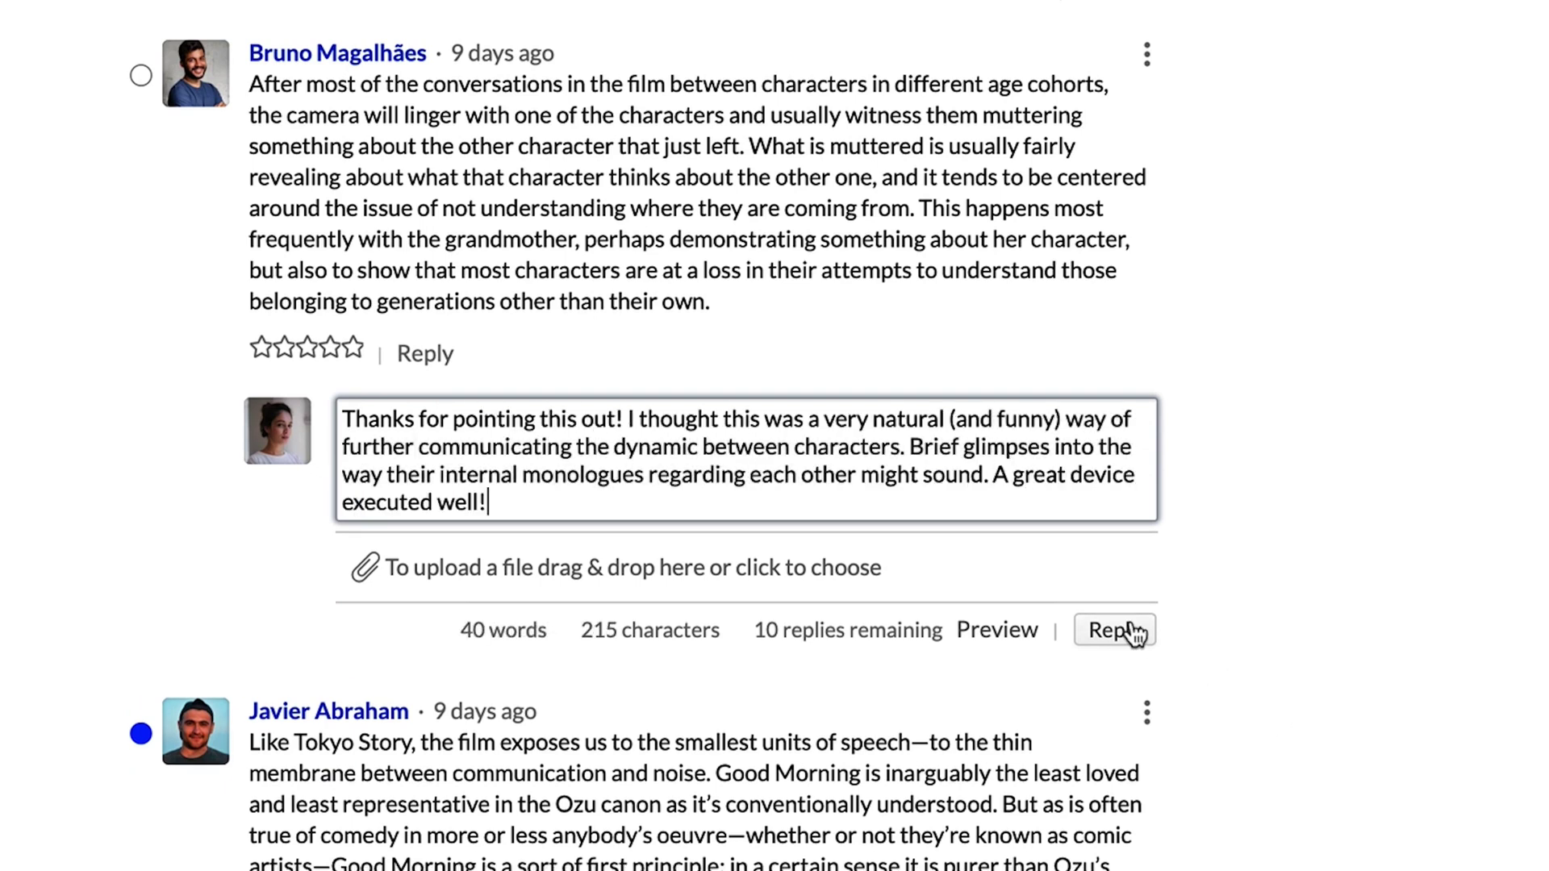
click(1129, 630)
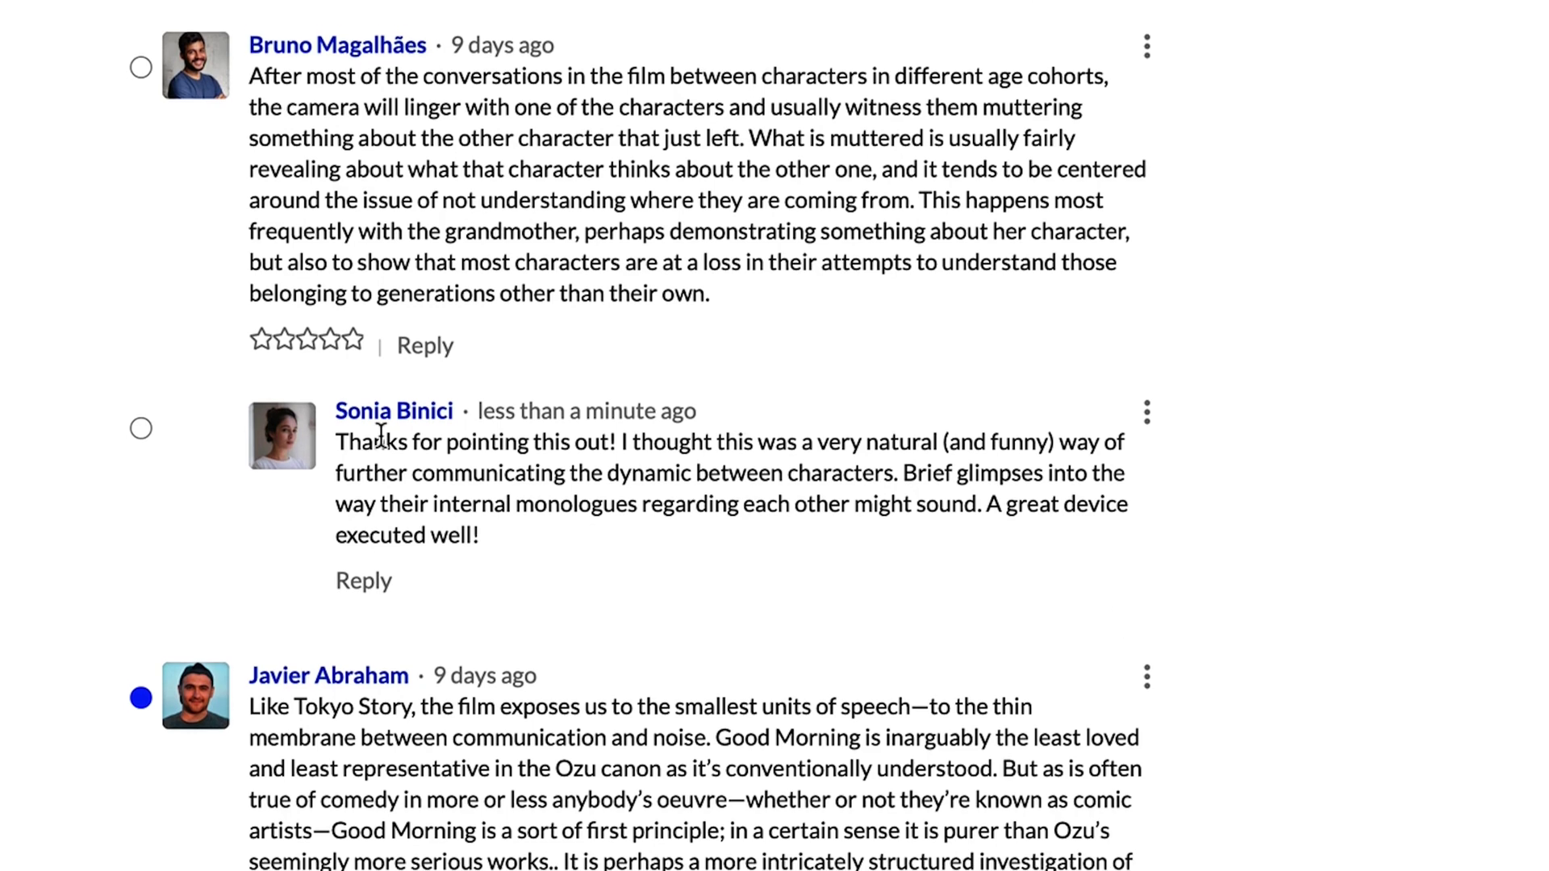
scroll(363, 326, down, 1)
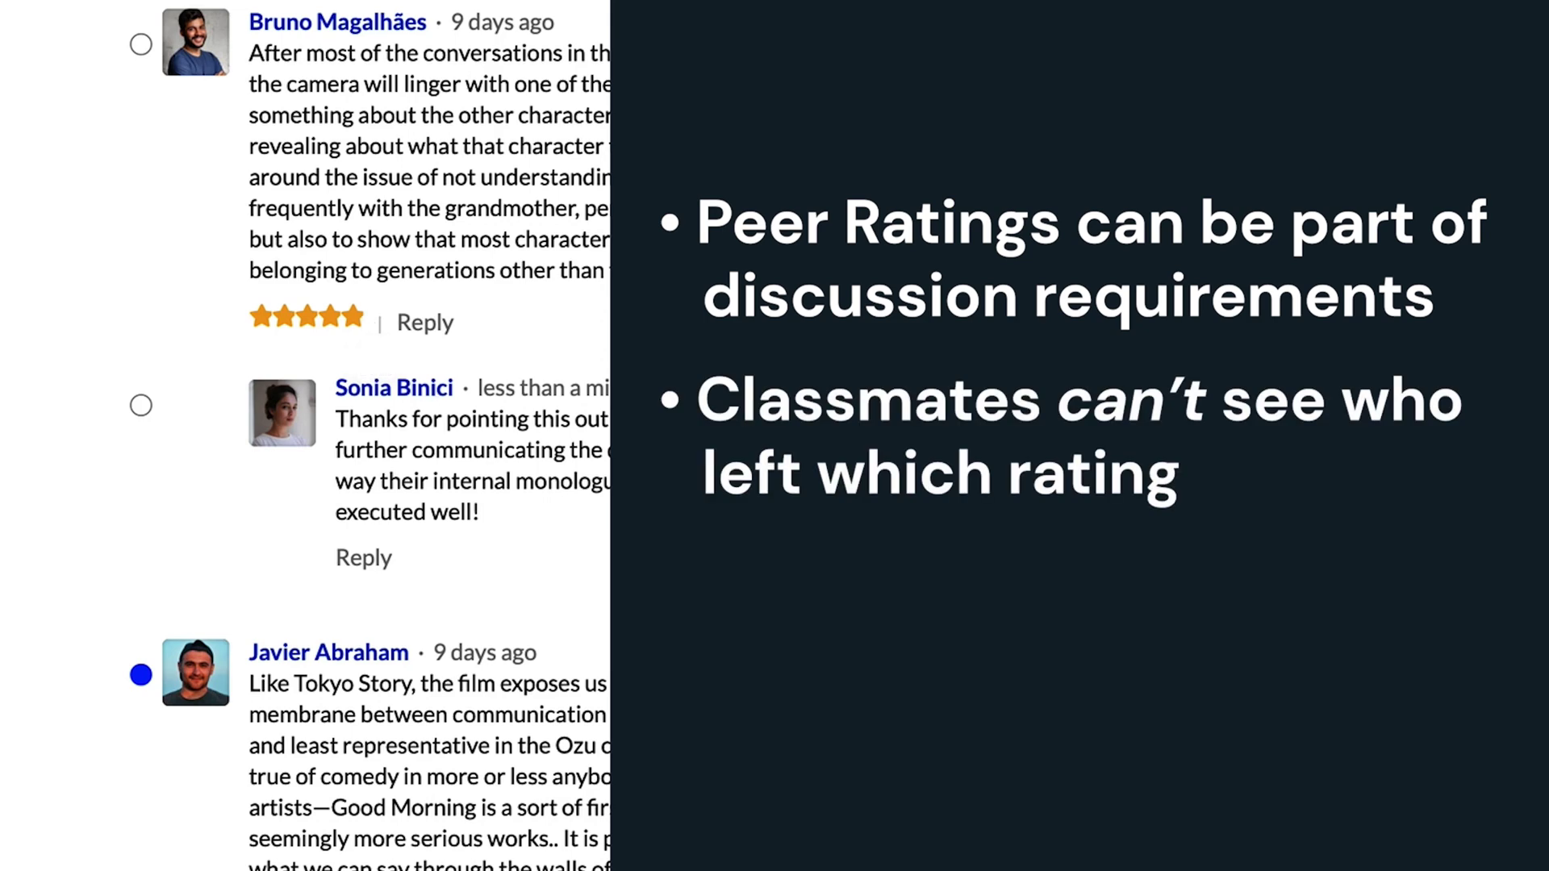
scroll(370, 436, down, 10)
scroll(1202, 428, down, 10)
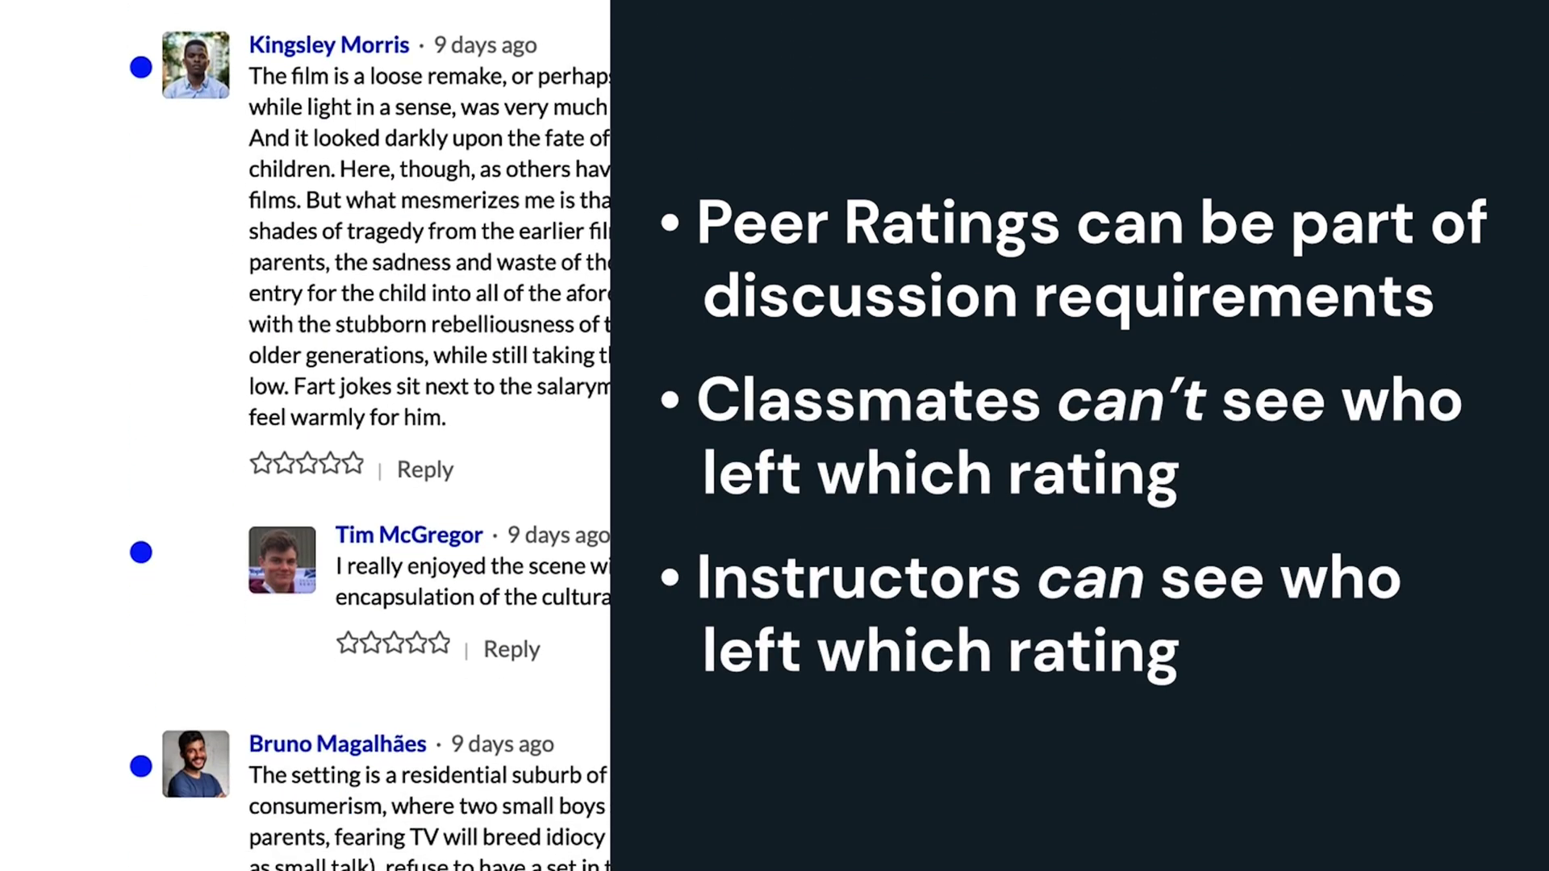
scroll(1201, 416, down, 2)
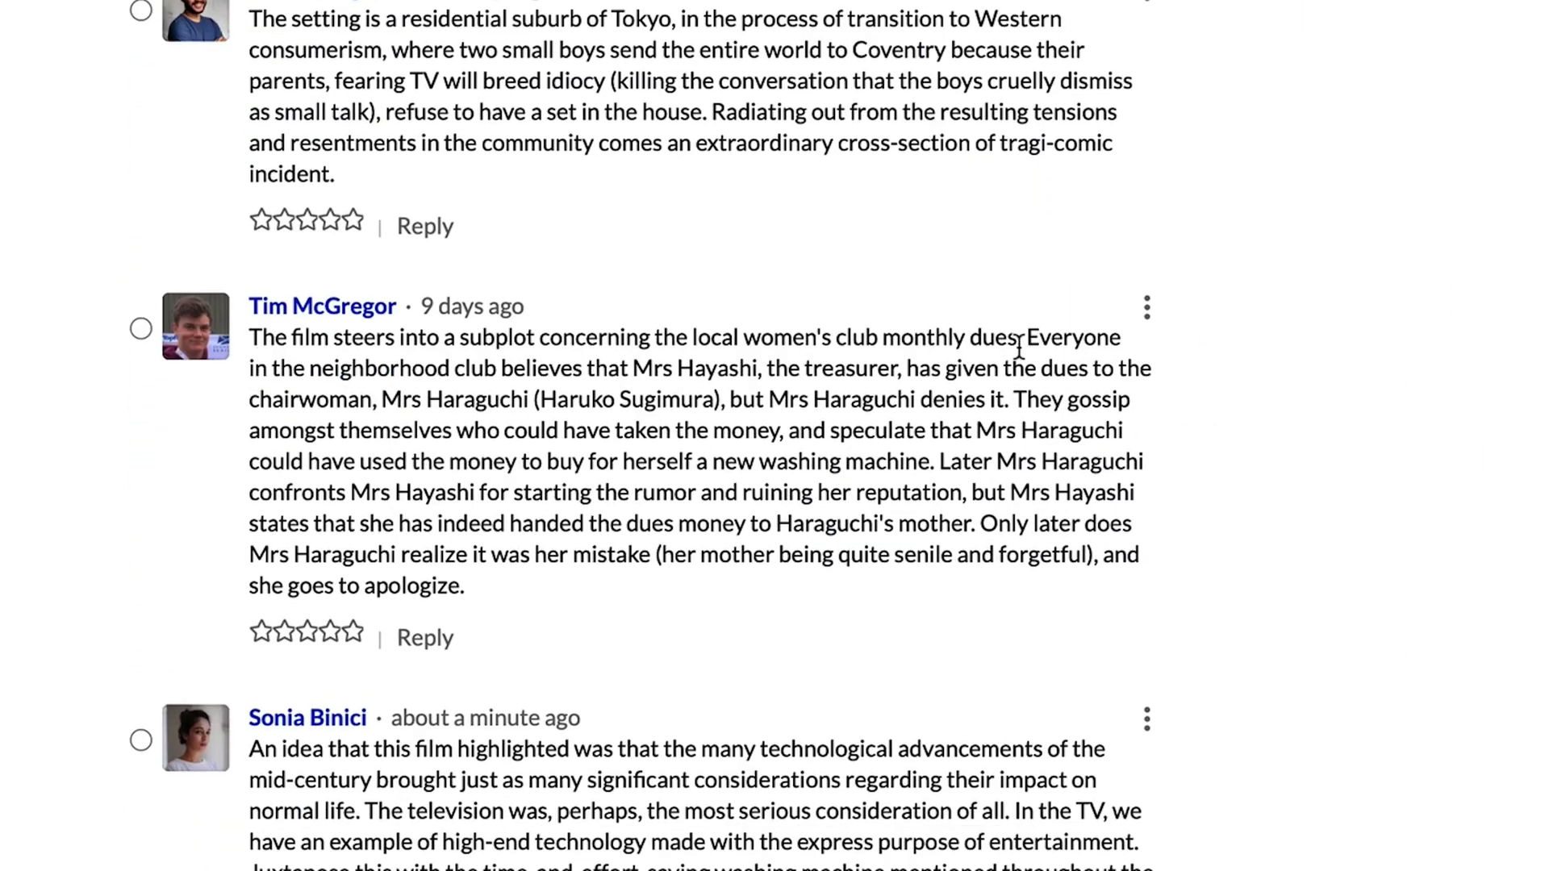
Report the women's club dues comment with the reason 'This was ripped right from Wikipedia!'
click(1146, 310)
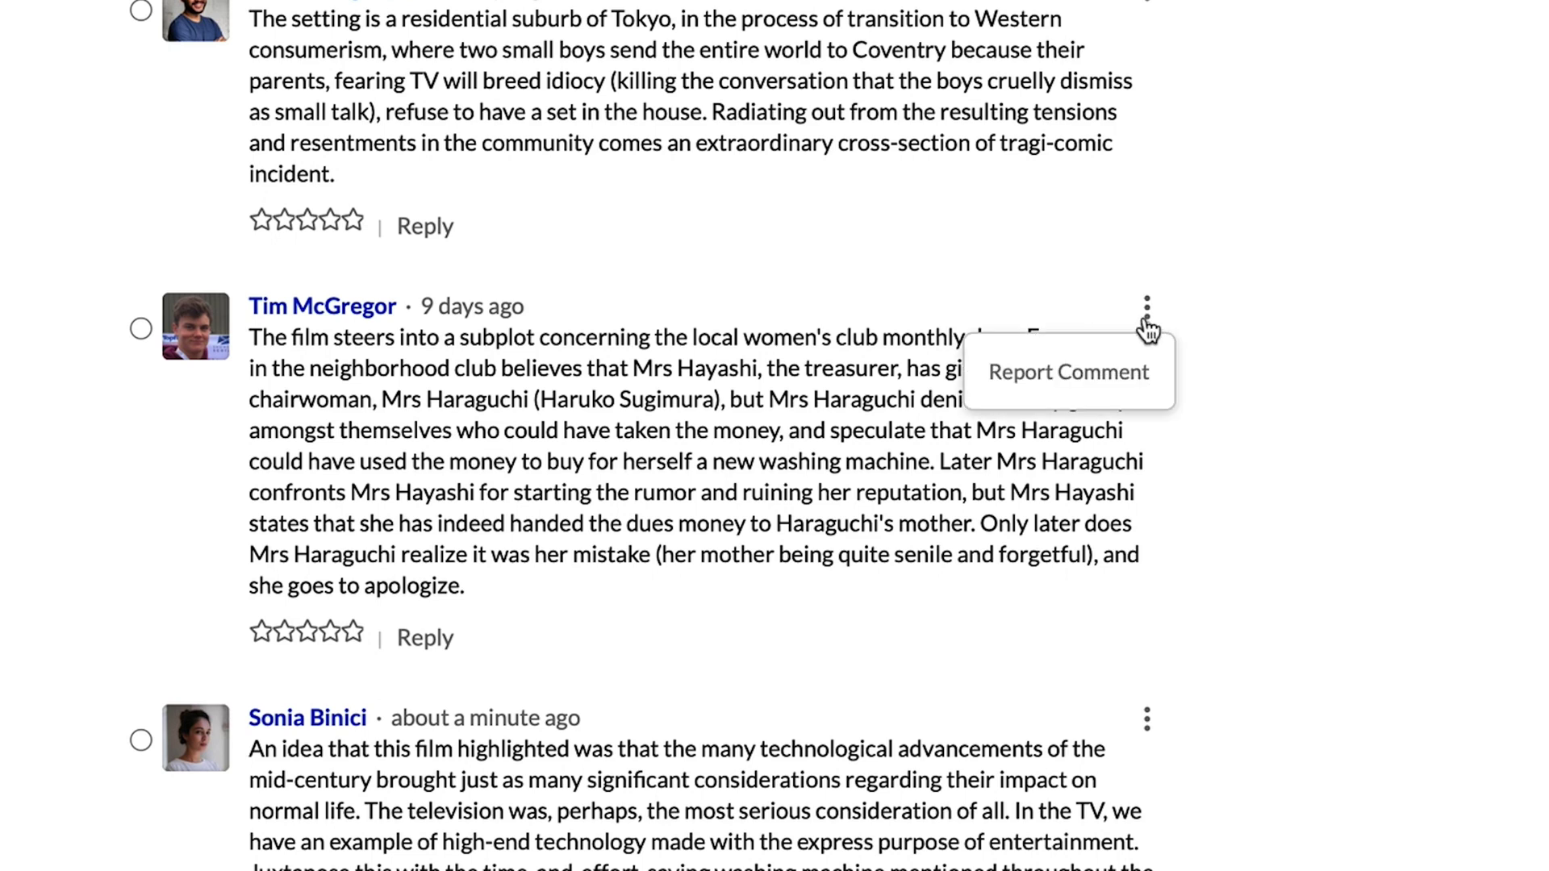
click(1051, 389)
text(This was ripped r)
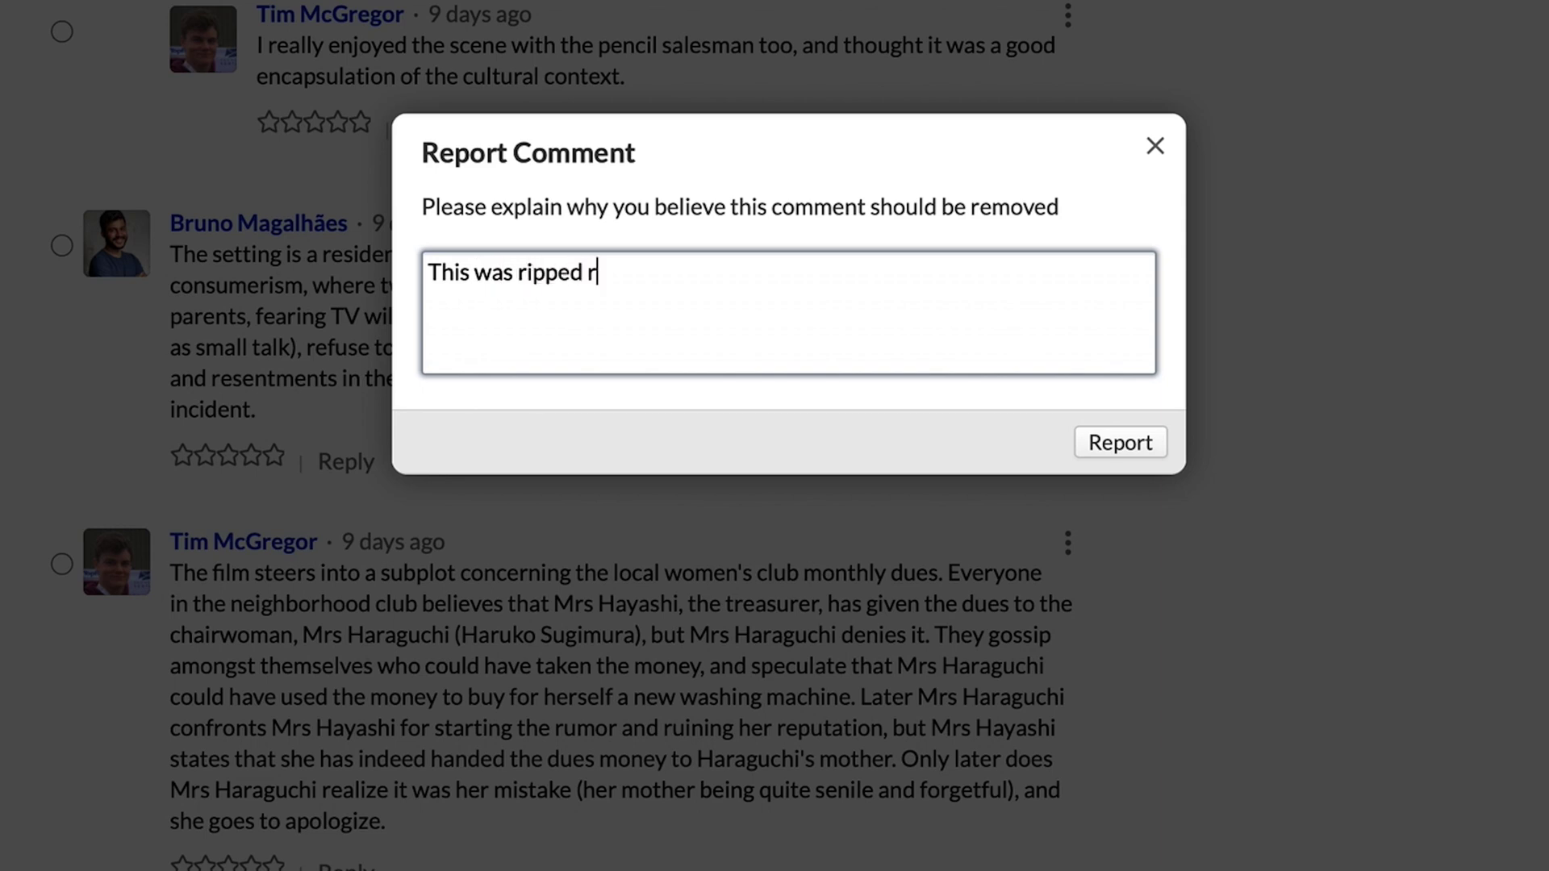
text(ight from Wikipedia!)
click(1126, 446)
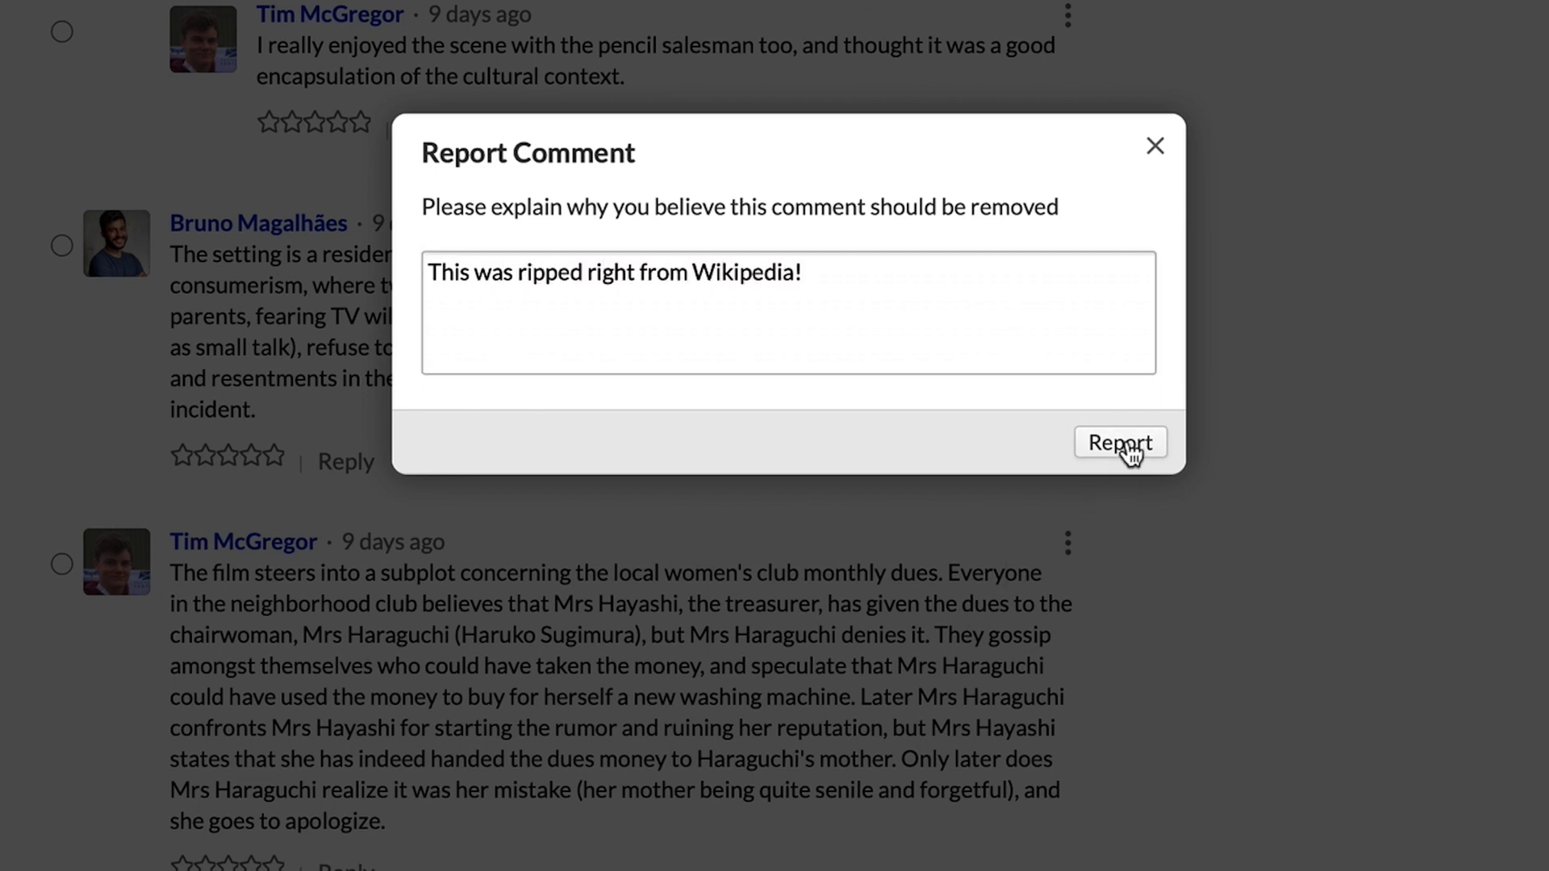
scroll(1128, 442, up, 6)
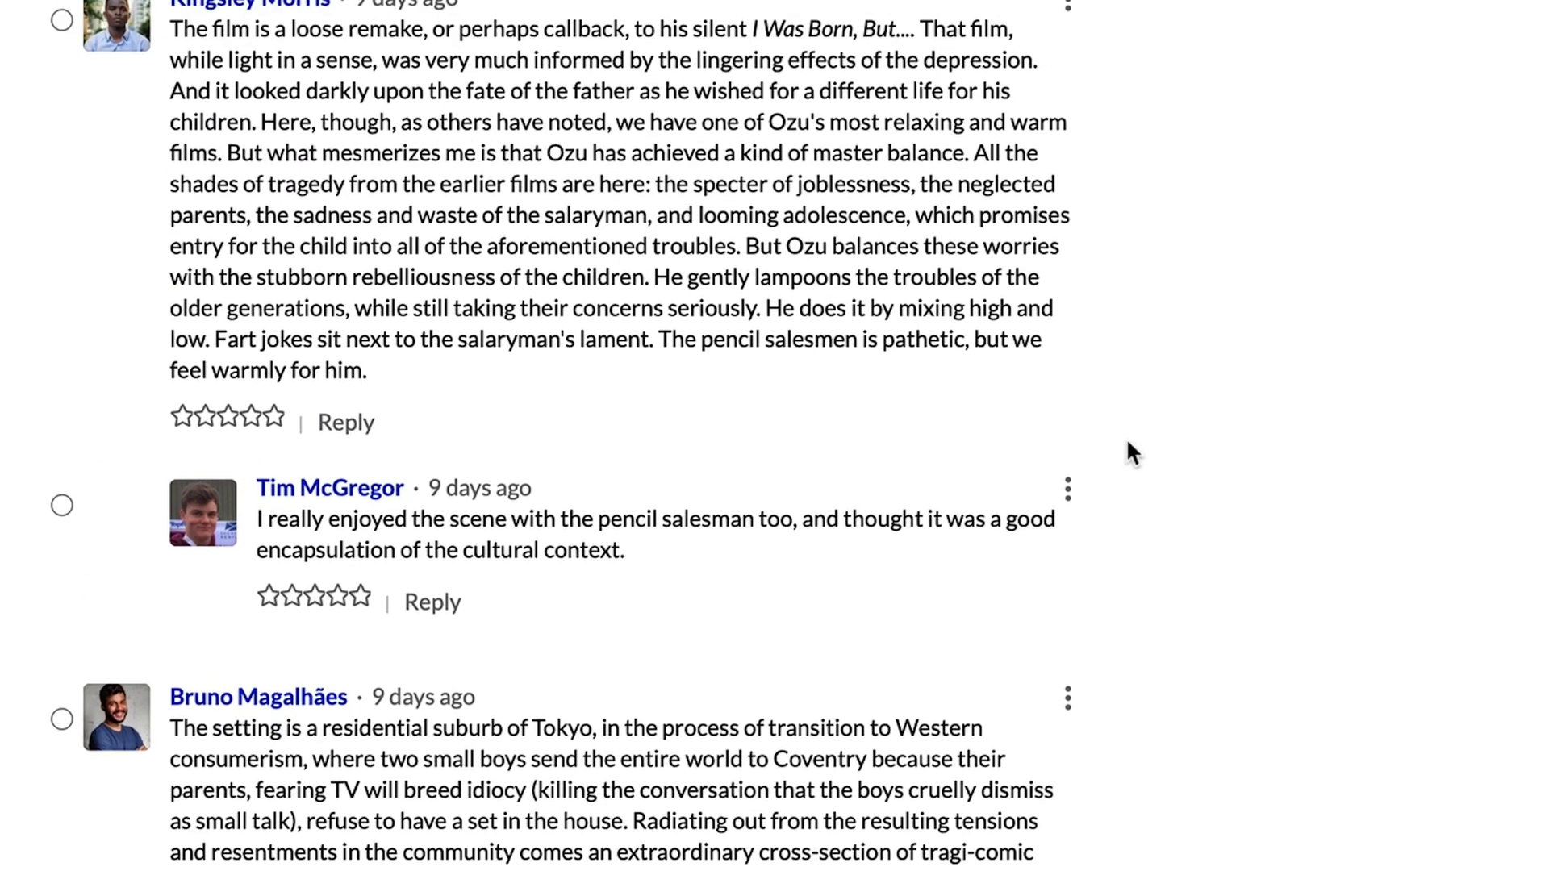
Rate the I Was Born, But... comment five stars and reply that you haven't seen it yet
scroll(1127, 442, up, 2)
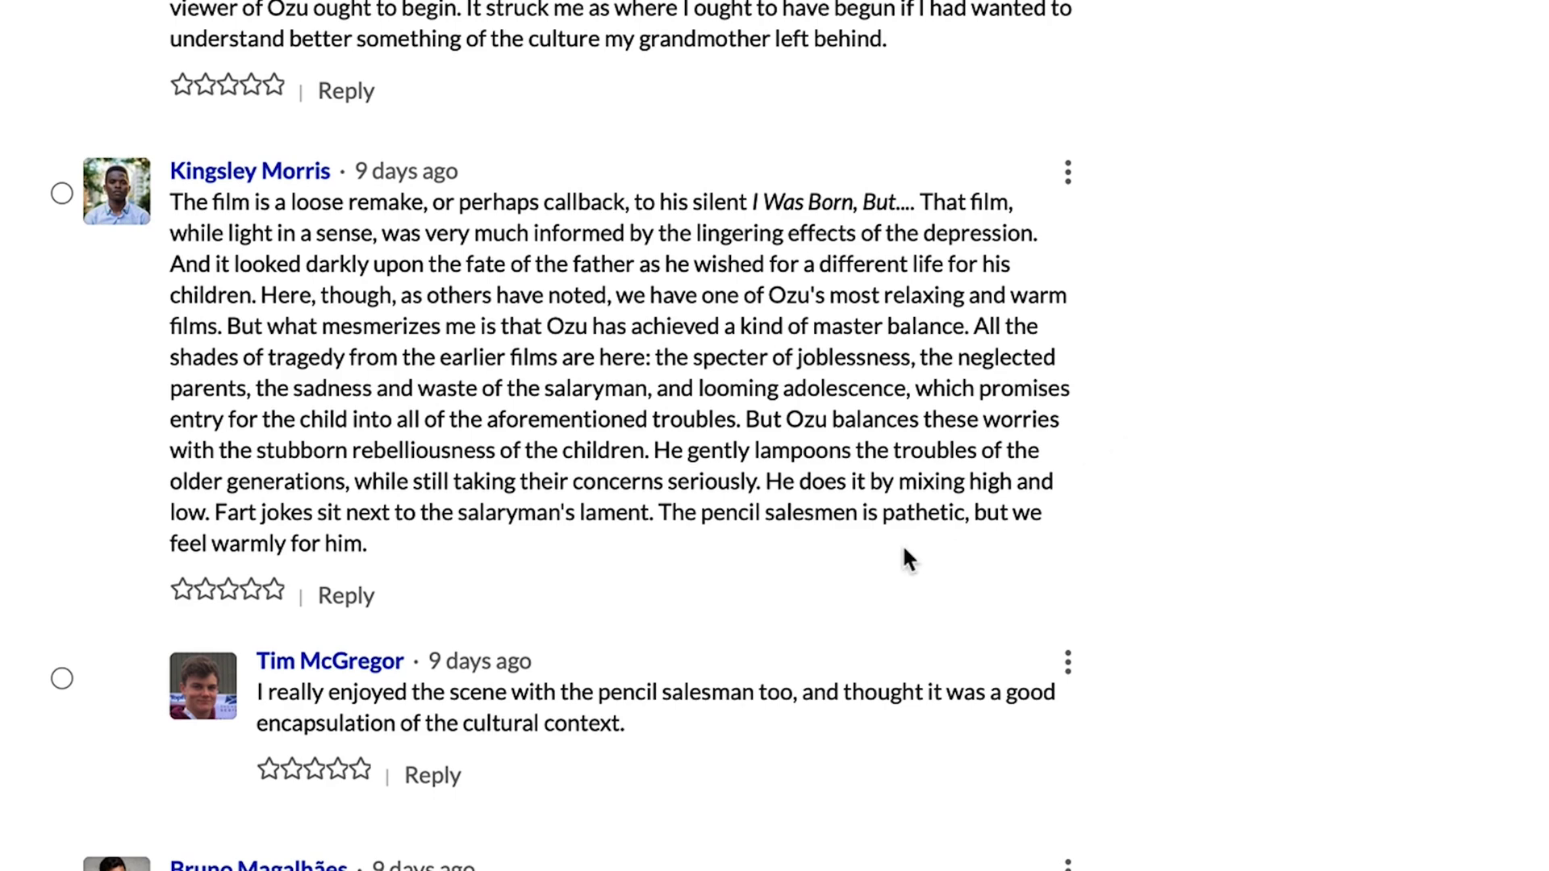
click(277, 596)
click(349, 603)
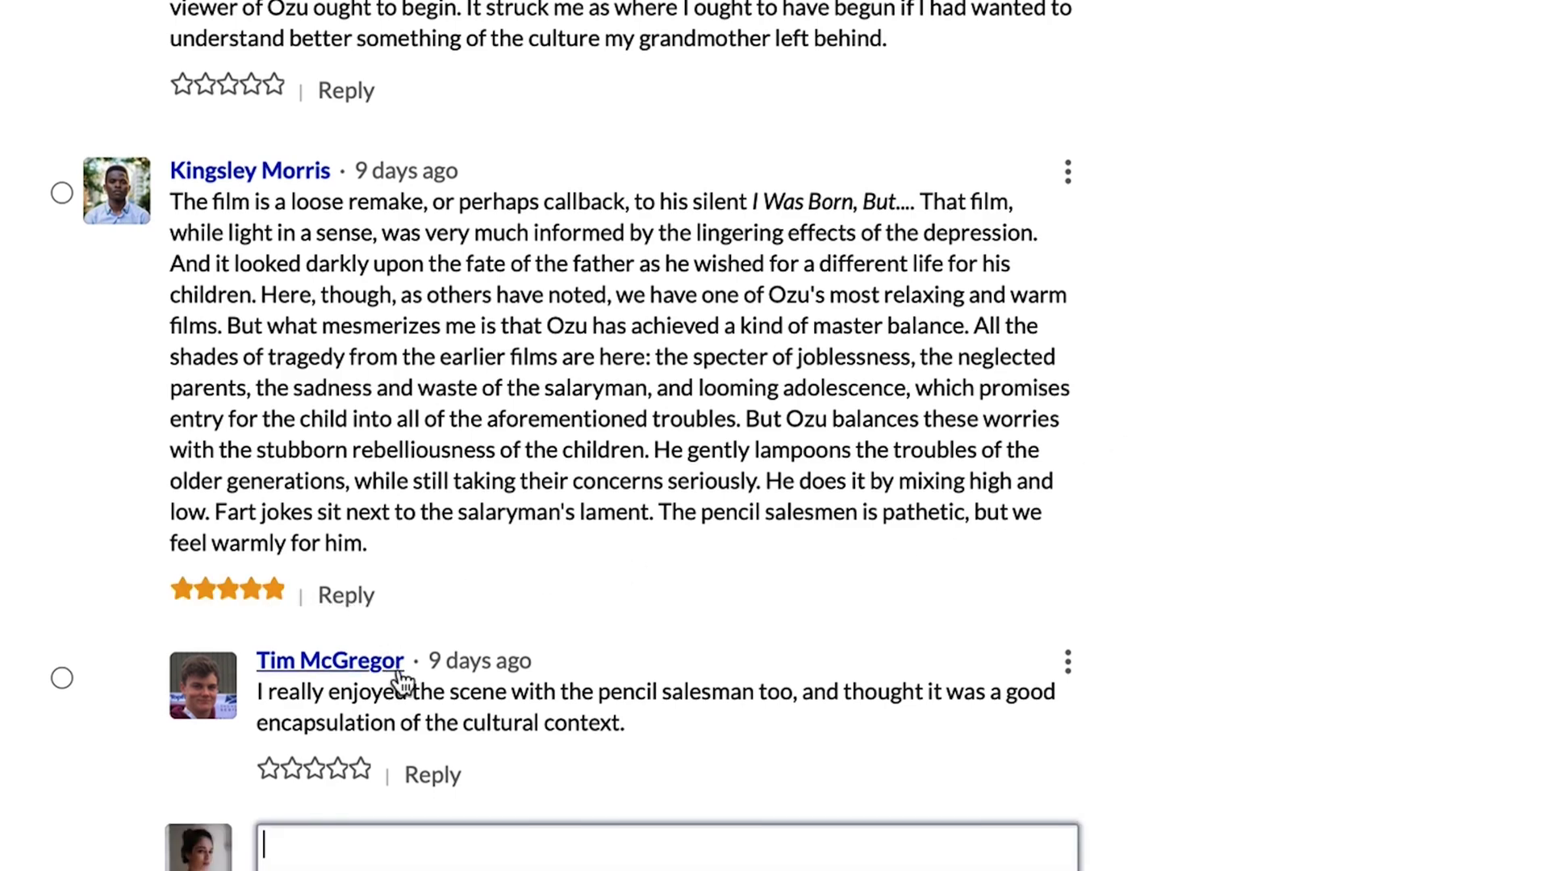
text(I haven't seen _I Was Born, But..._)
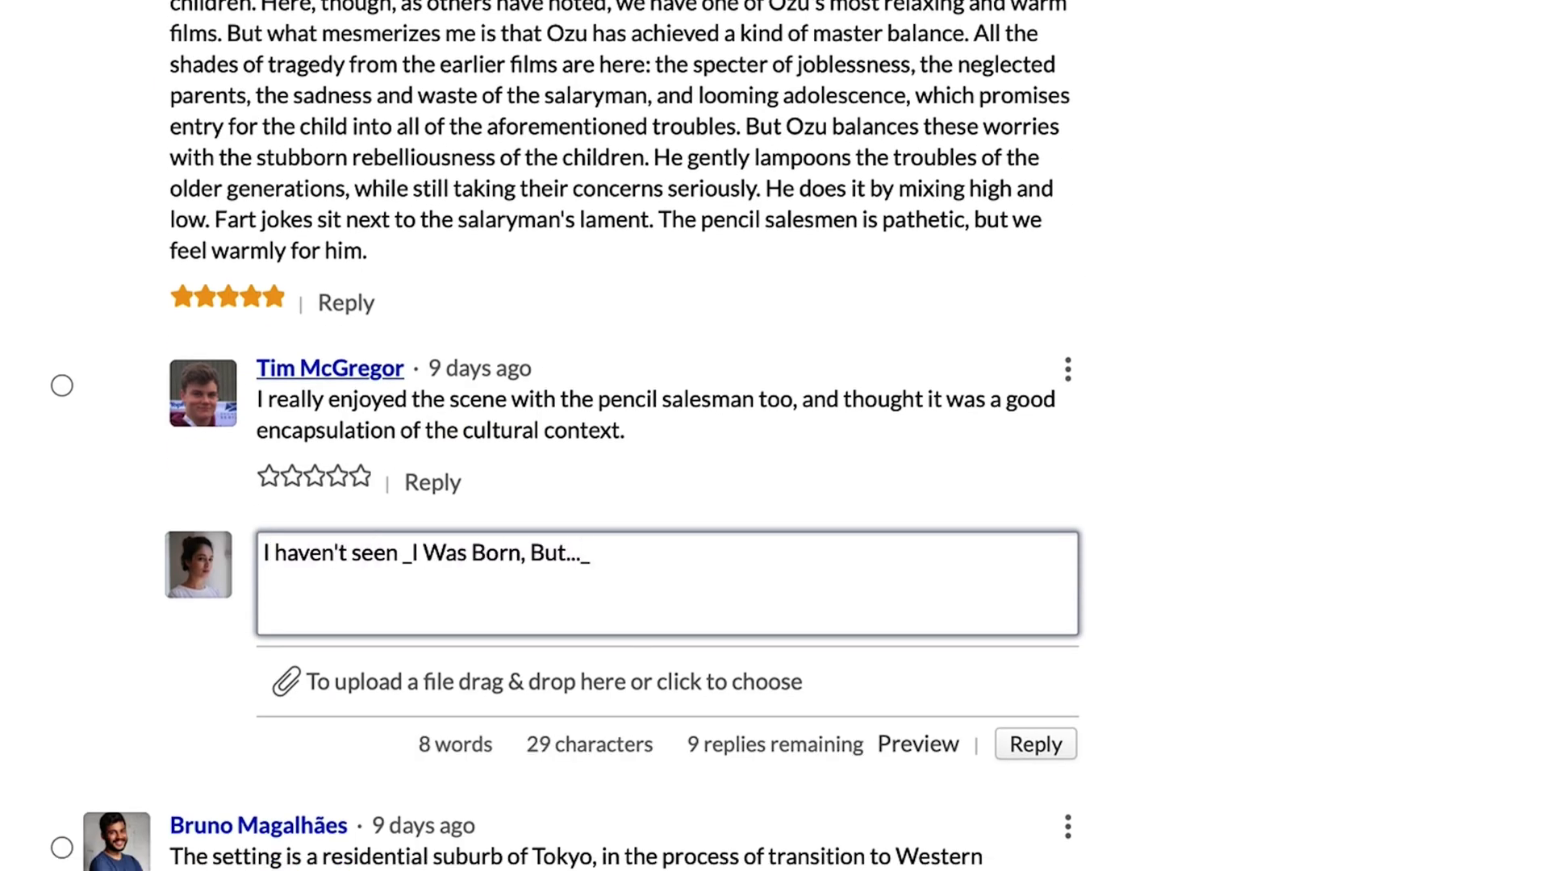
text( yet! I'm looking forward to checking it out. The fact that it takes place 20 years earlier is really in)
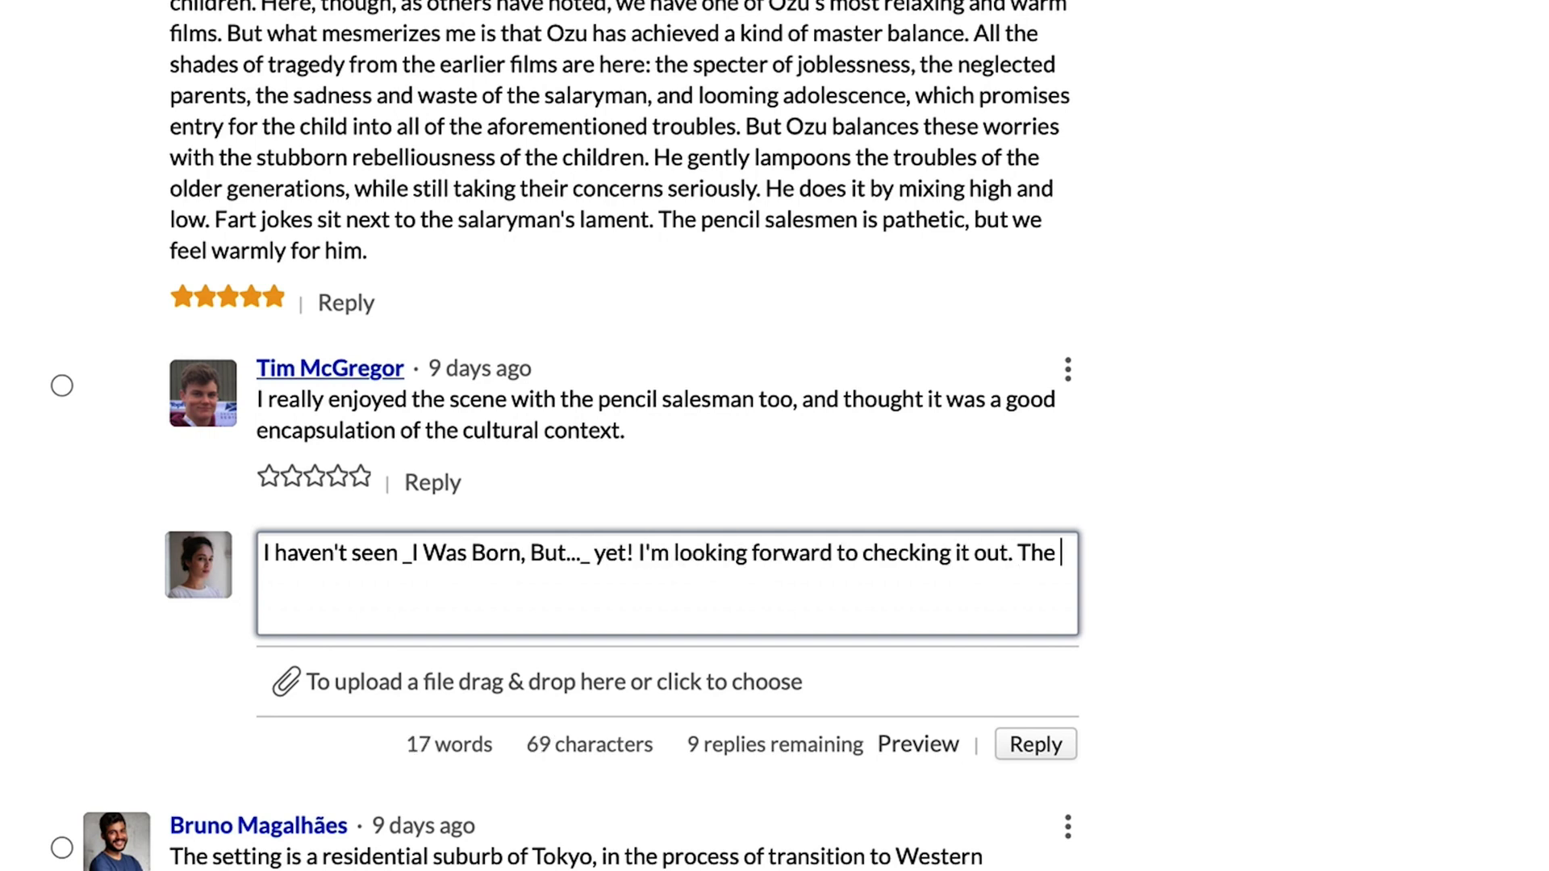